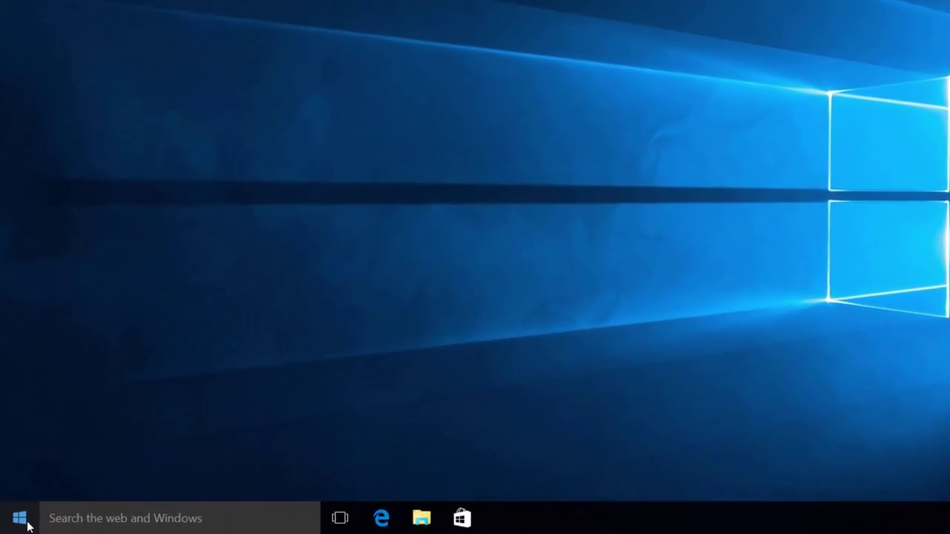
Open File Explorer from the Win+X menu and go to the Network location.
right_click(22, 521)
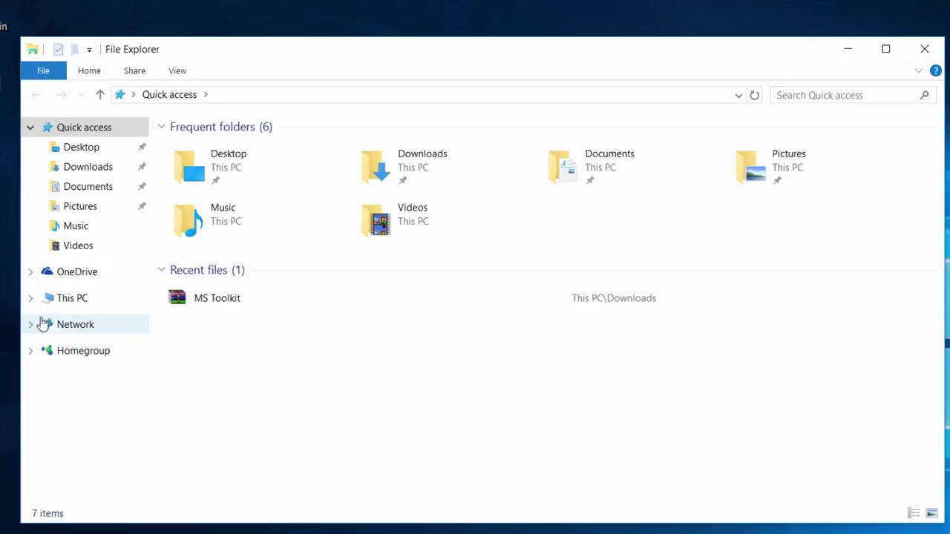
click(75, 326)
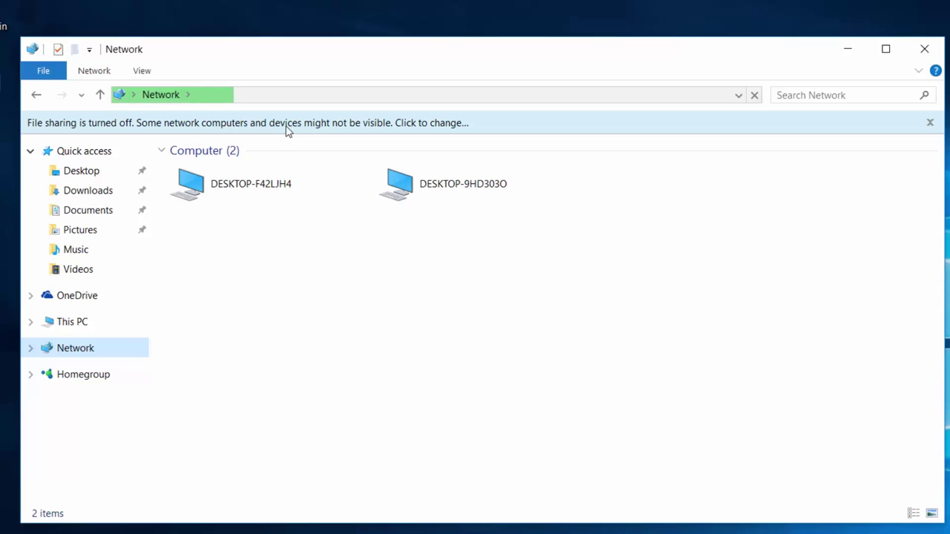
Turn on network discovery and file sharing from the Network info bar.
click(414, 129)
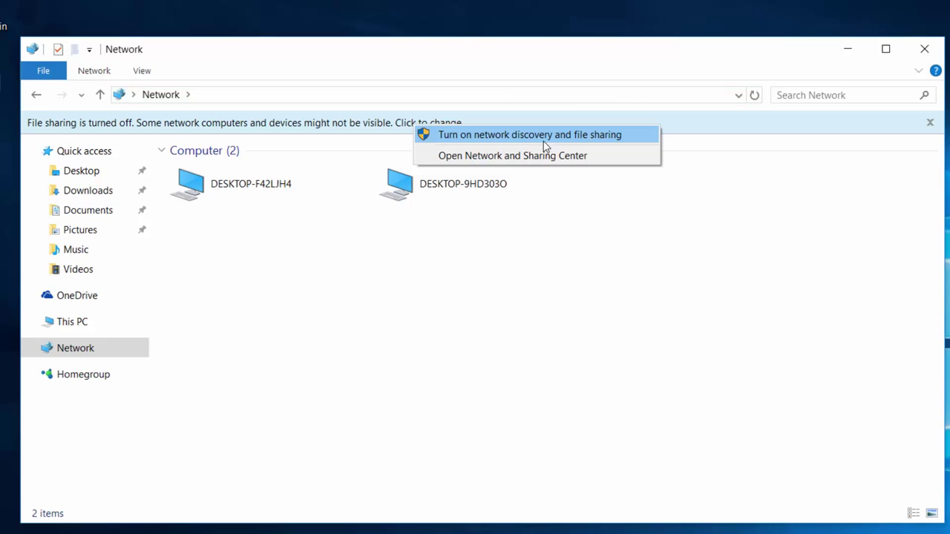
click(490, 138)
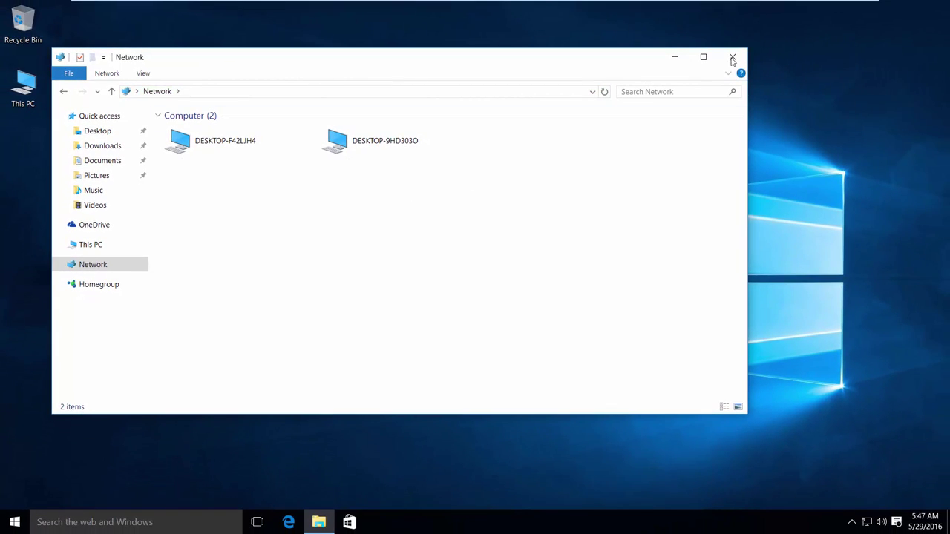
Close Network and open Control Panel viewed by small icons.
click(731, 57)
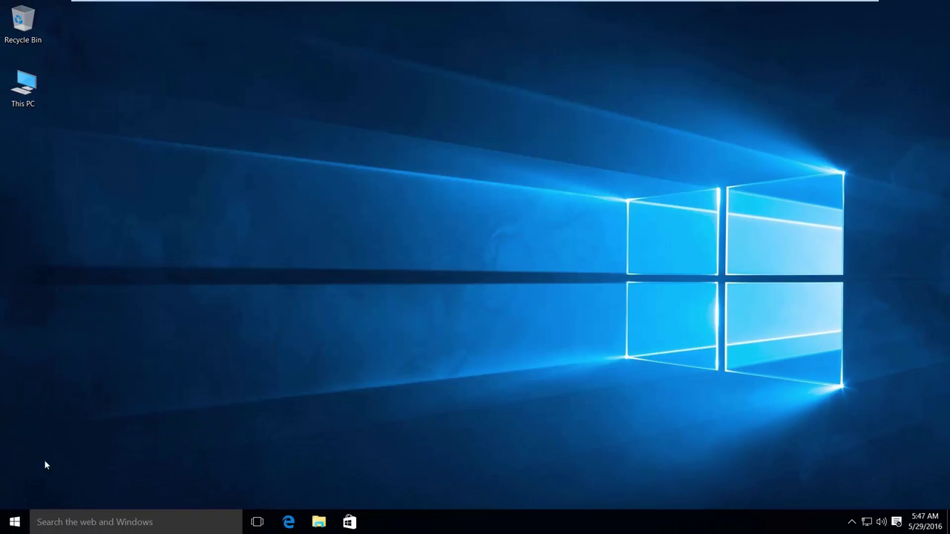
right_click(14, 525)
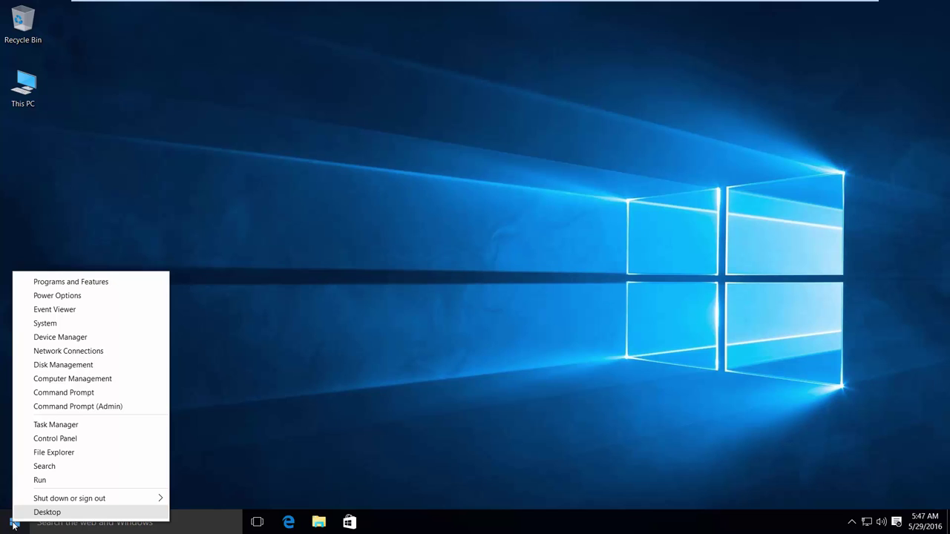
click(63, 440)
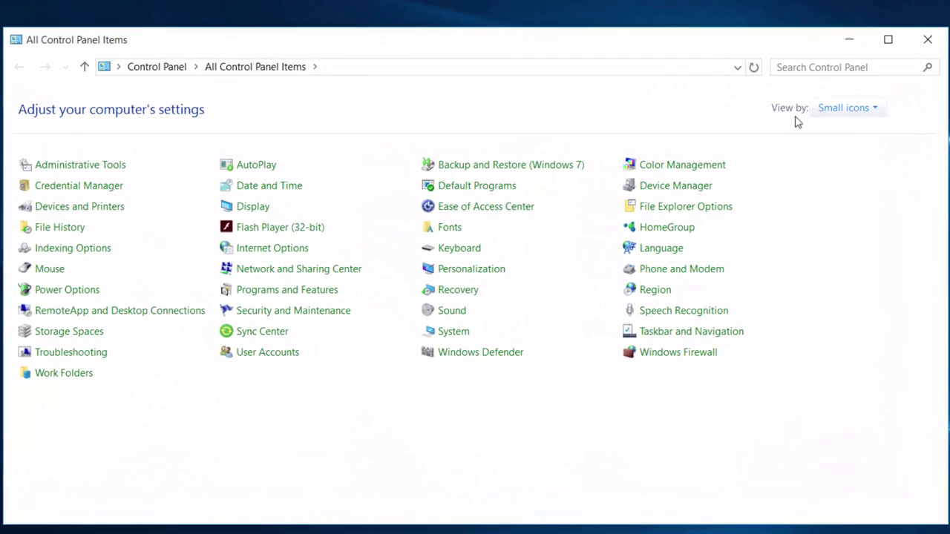
click(871, 110)
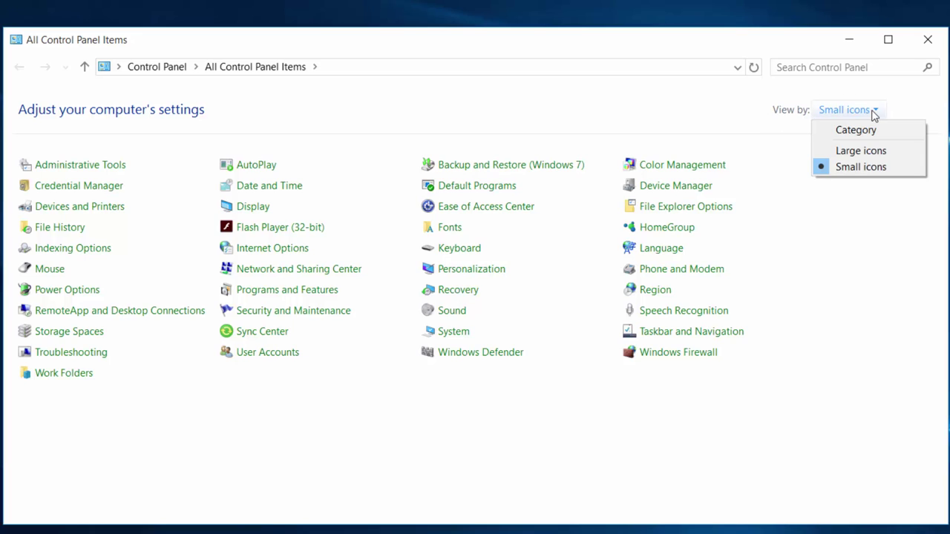
click(852, 168)
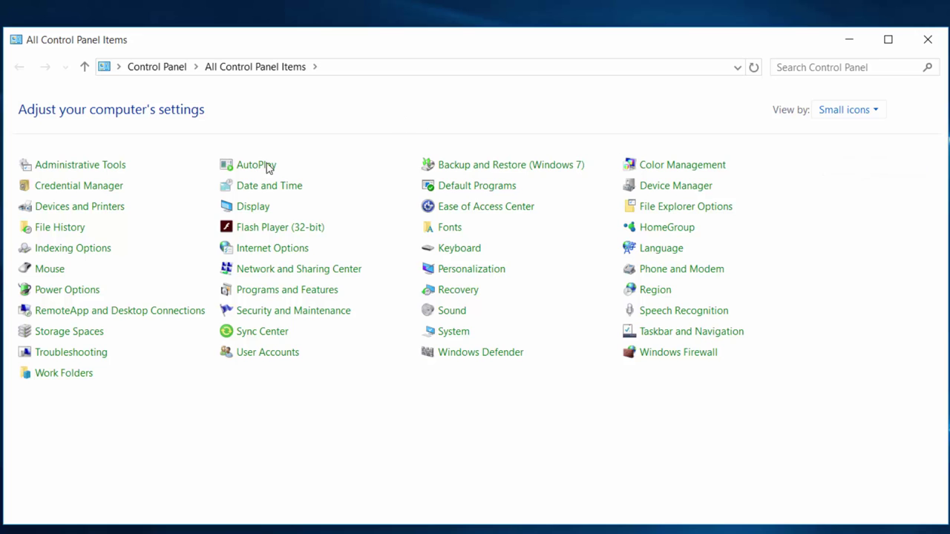
Launch Services from Administrative Tools in the Standard view, scrolled to the D entries.
click(74, 164)
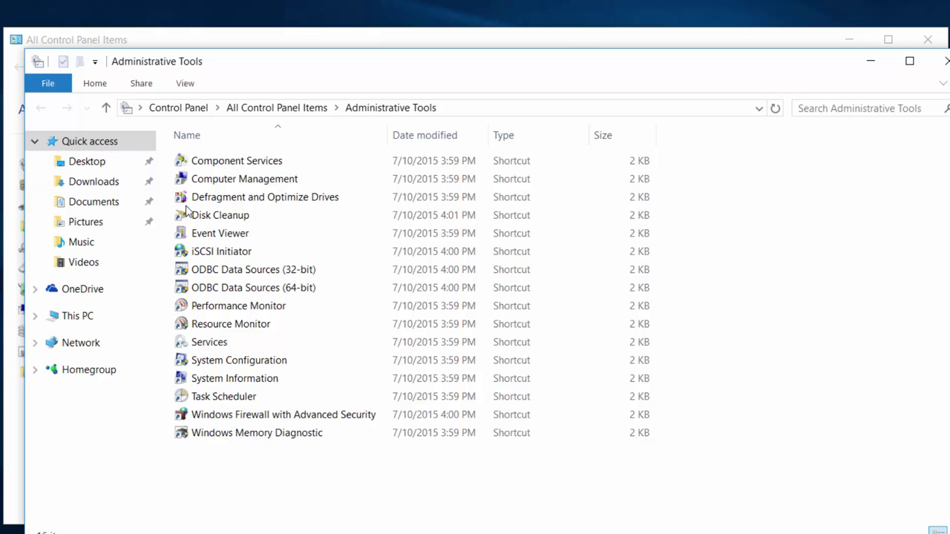
double_click(197, 345)
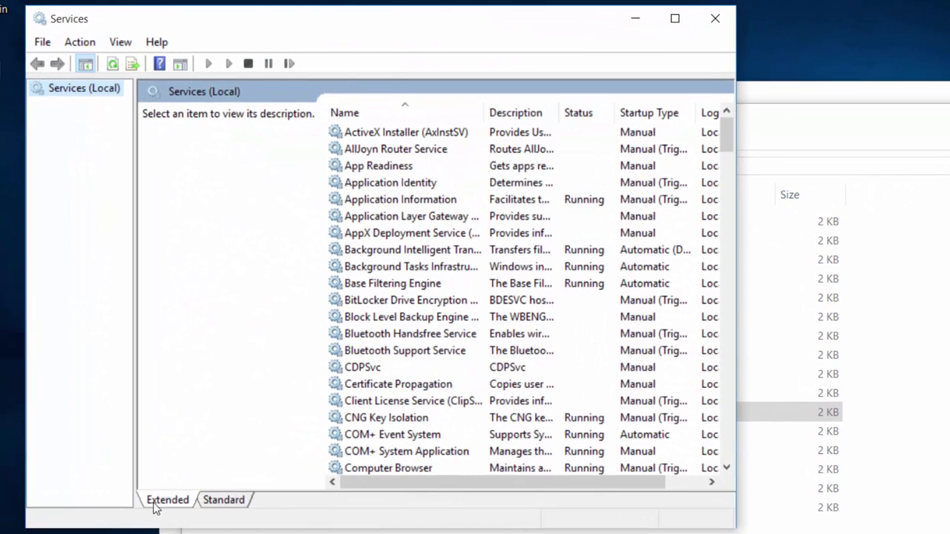
click(224, 501)
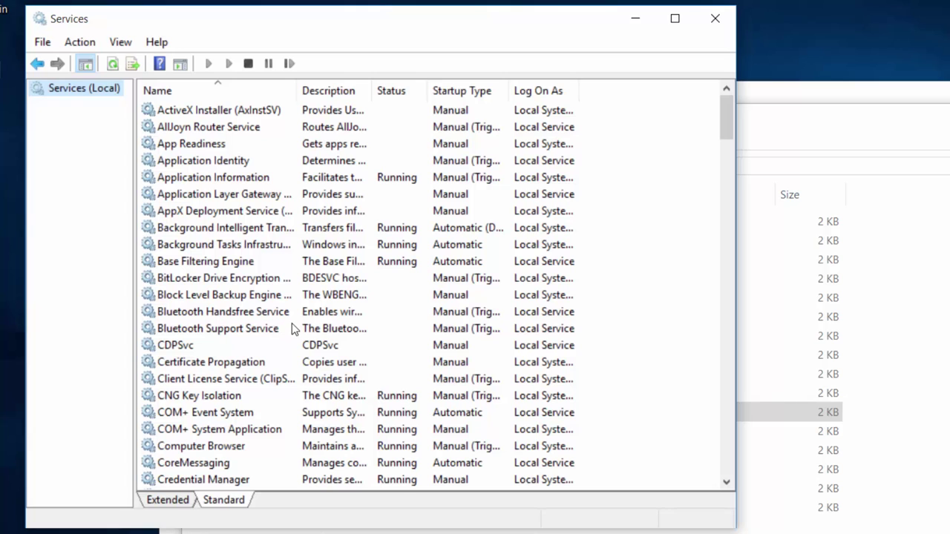
scroll(285, 304, down, 2)
scroll(287, 303, down, 7)
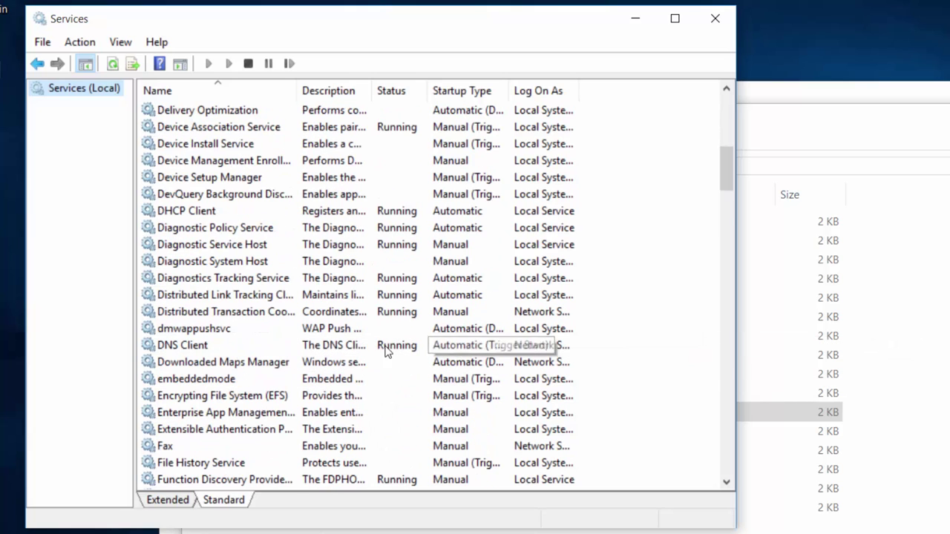
double_click(228, 348)
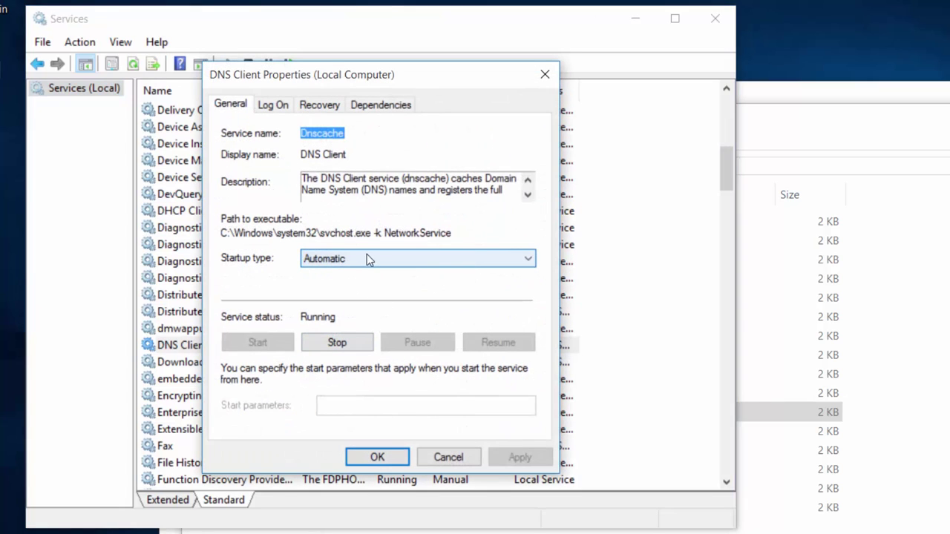
click(375, 454)
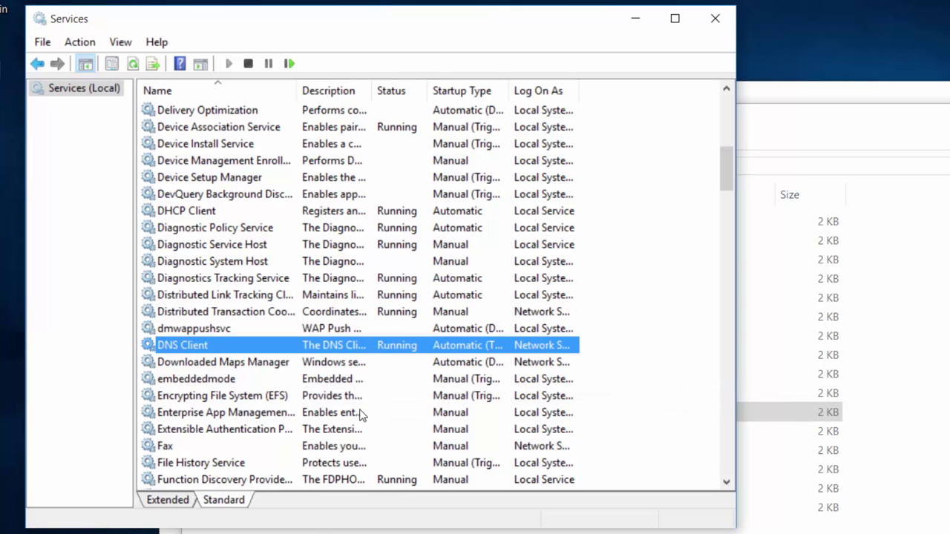
scroll(363, 371, down, 2)
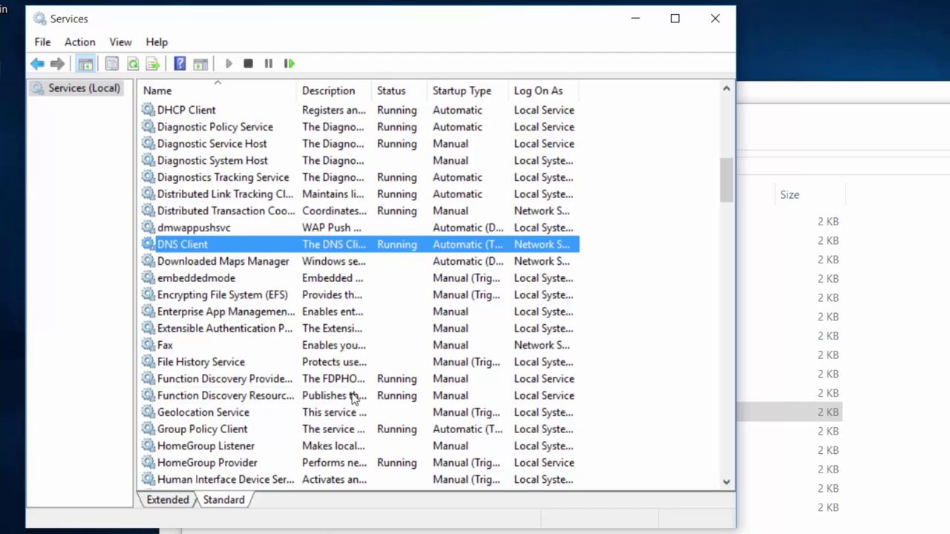
Set Function Discovery Resource Publication's startup type to Automatic and apply it.
double_click(239, 399)
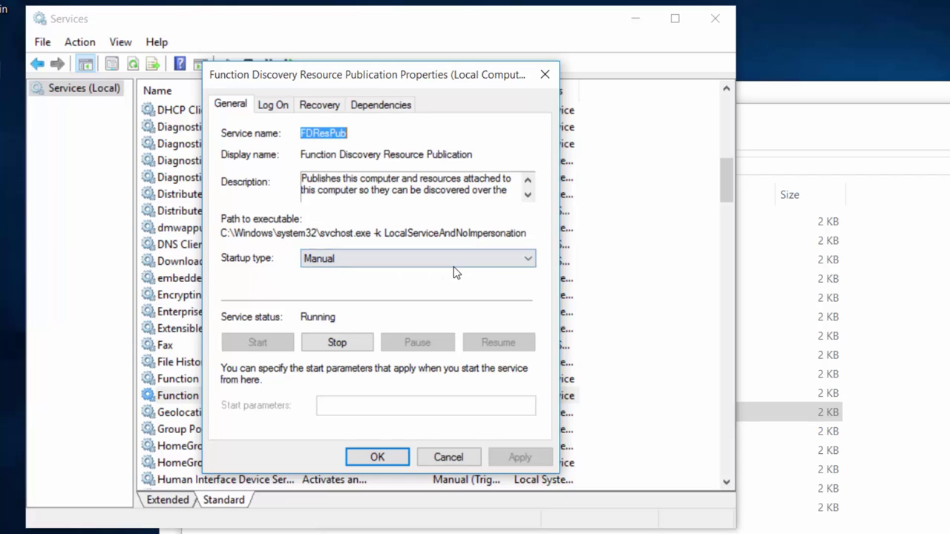
click(528, 259)
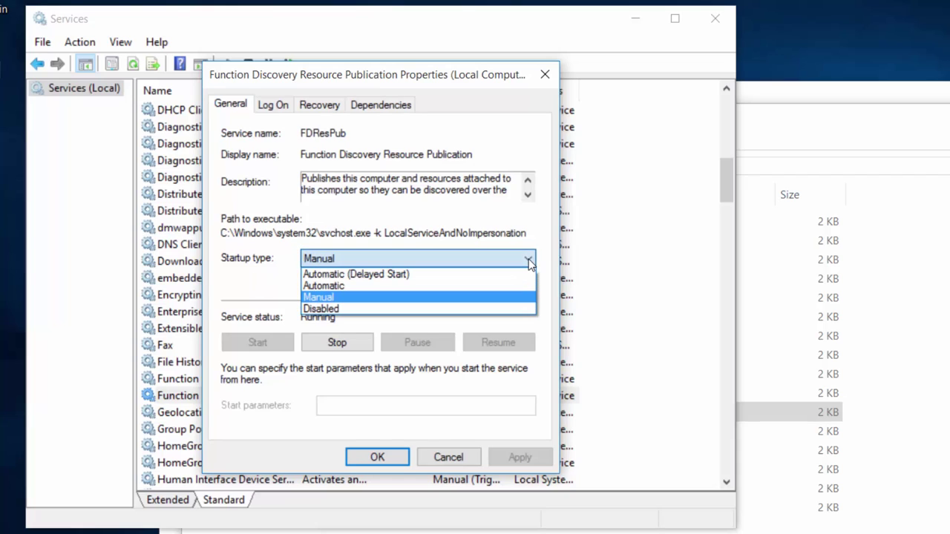
click(342, 286)
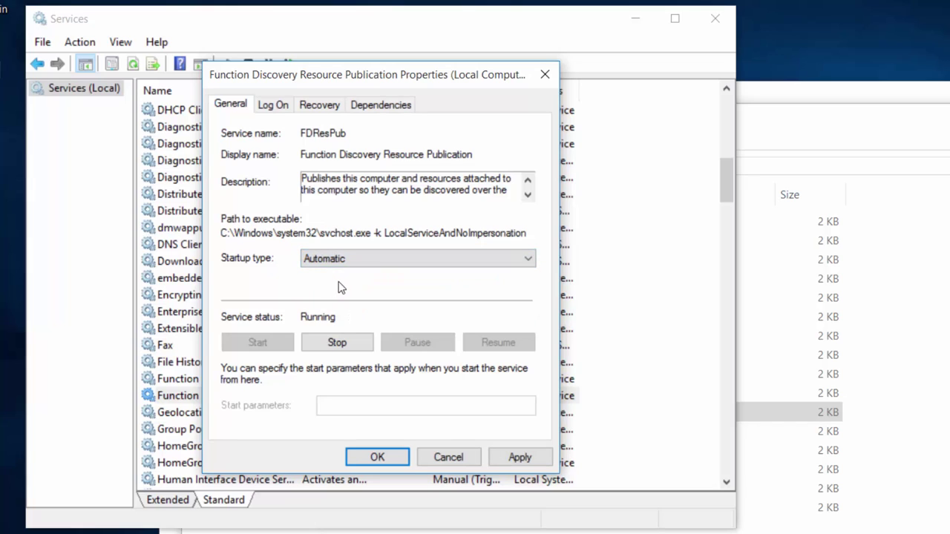
click(541, 455)
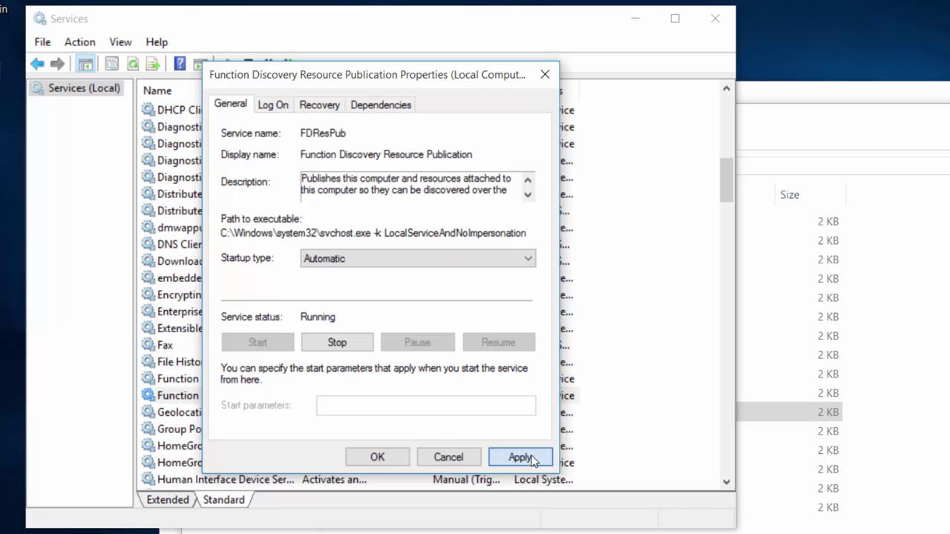
click(378, 455)
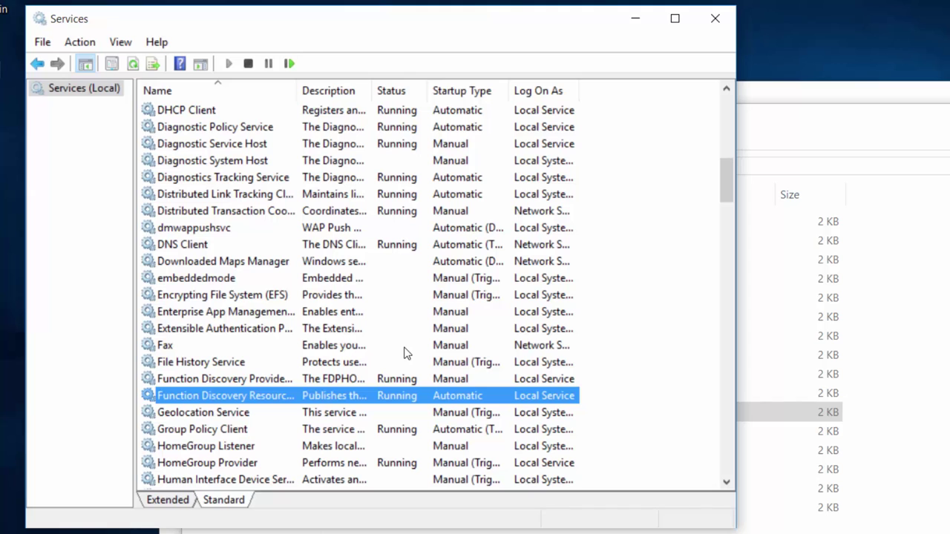
scroll(404, 353, down, 1)
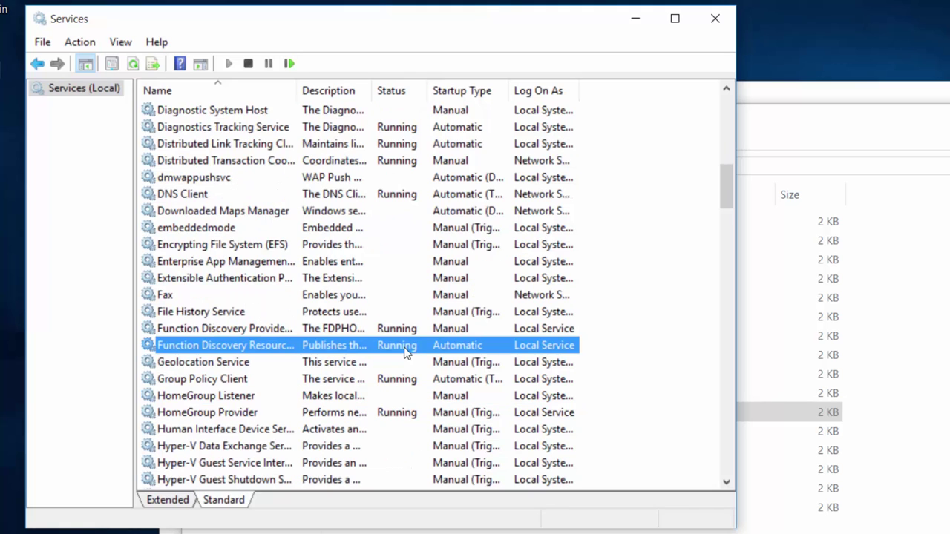
scroll(408, 352, down, 2)
scroll(371, 319, down, 15)
scroll(307, 300, down, 1)
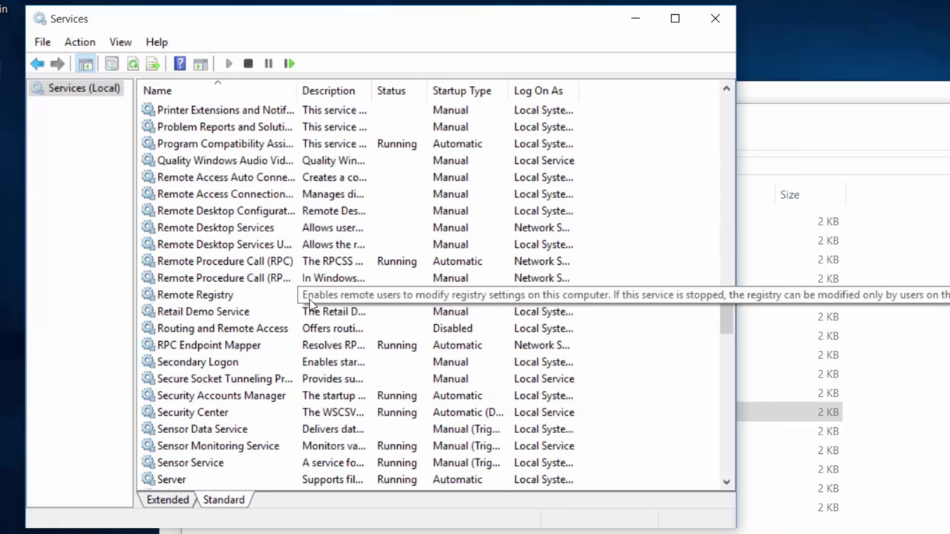
scroll(311, 303, down, 3)
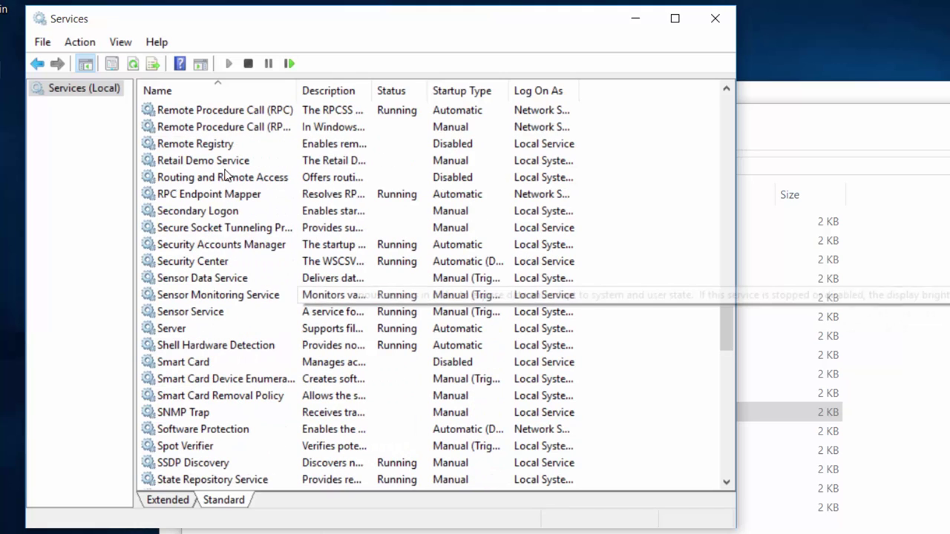
scroll(290, 354, down, 2)
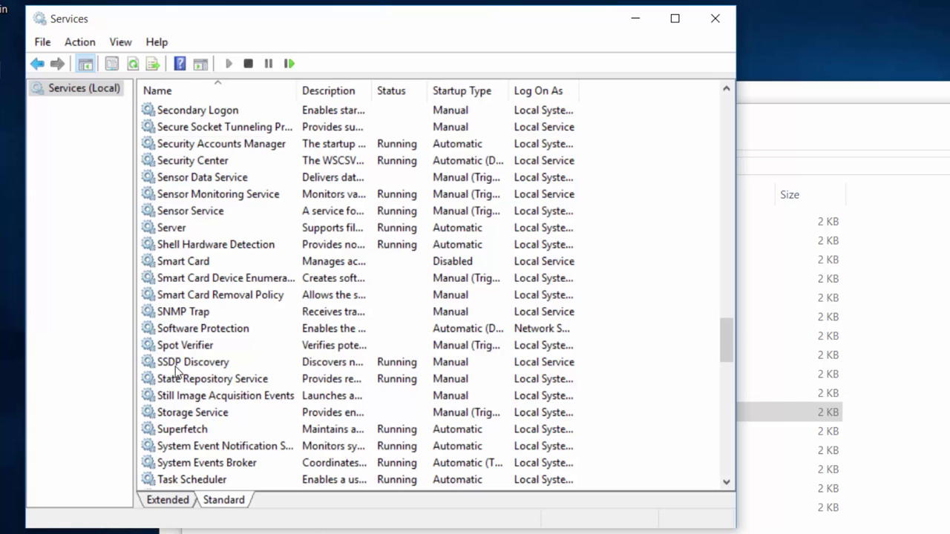
Change SSDP Discovery's startup type from Manual to Automatic and apply it.
double_click(206, 363)
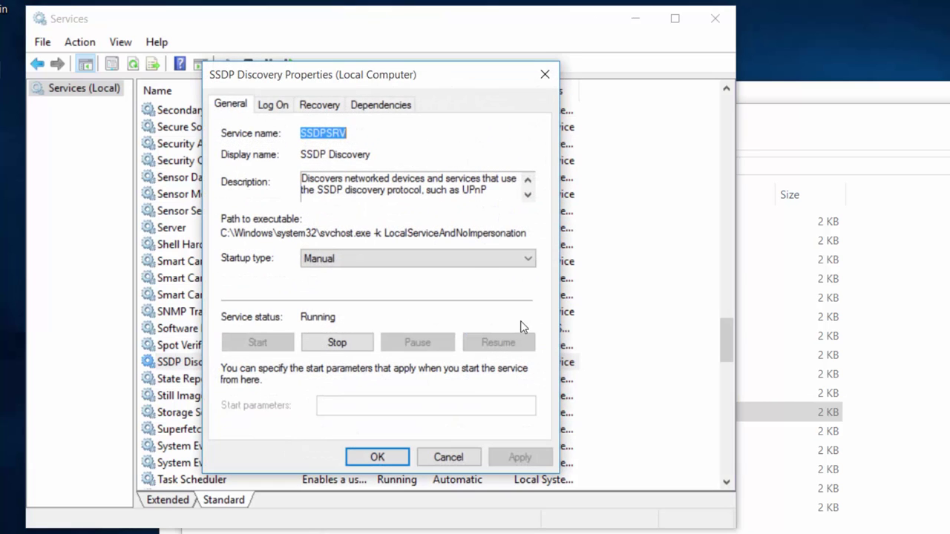
click(529, 264)
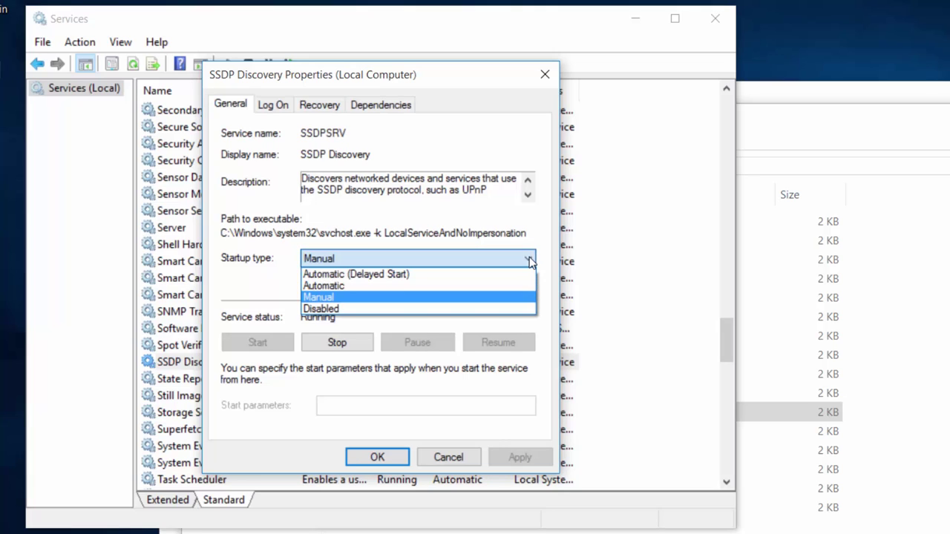
click(349, 286)
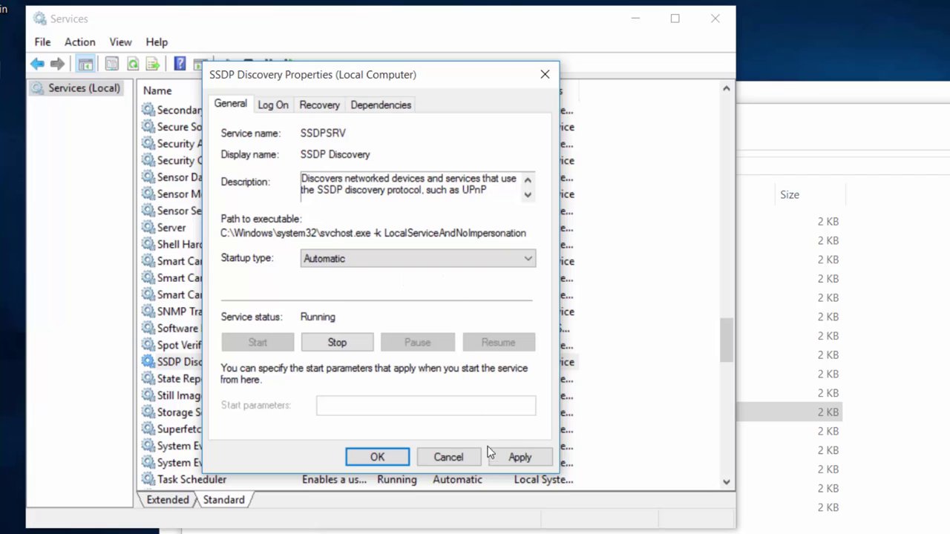
click(519, 458)
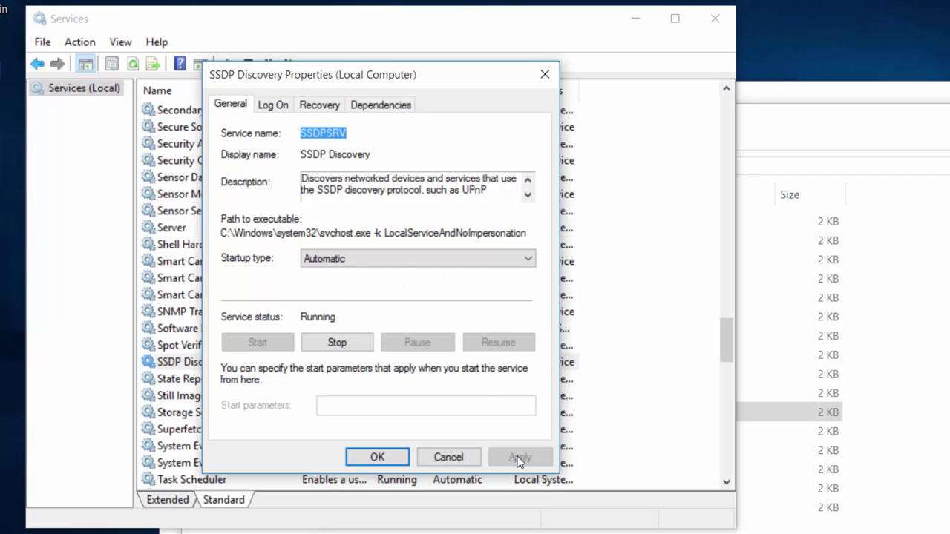
click(377, 456)
scroll(380, 378, down, 7)
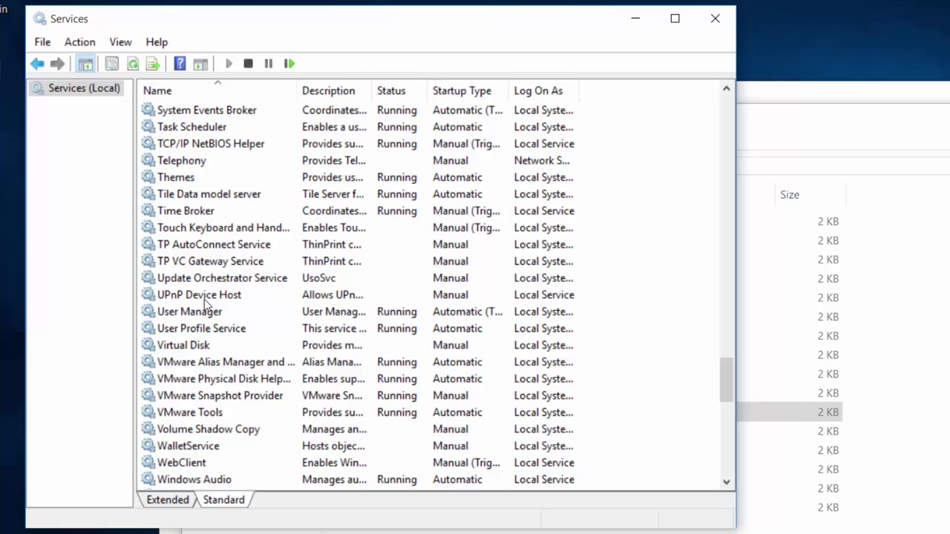
Change UPnP Device Host's startup type from Manual to Automatic and apply it.
double_click(216, 295)
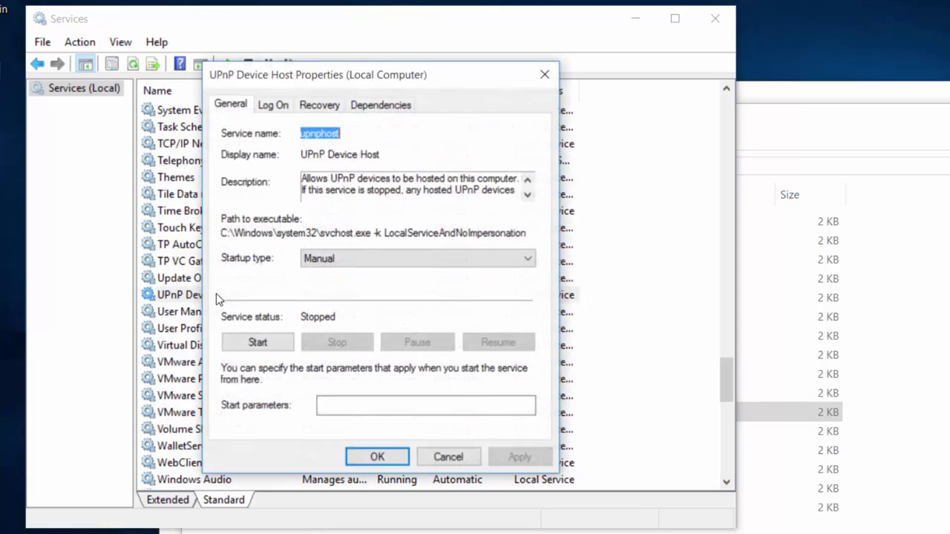
click(529, 261)
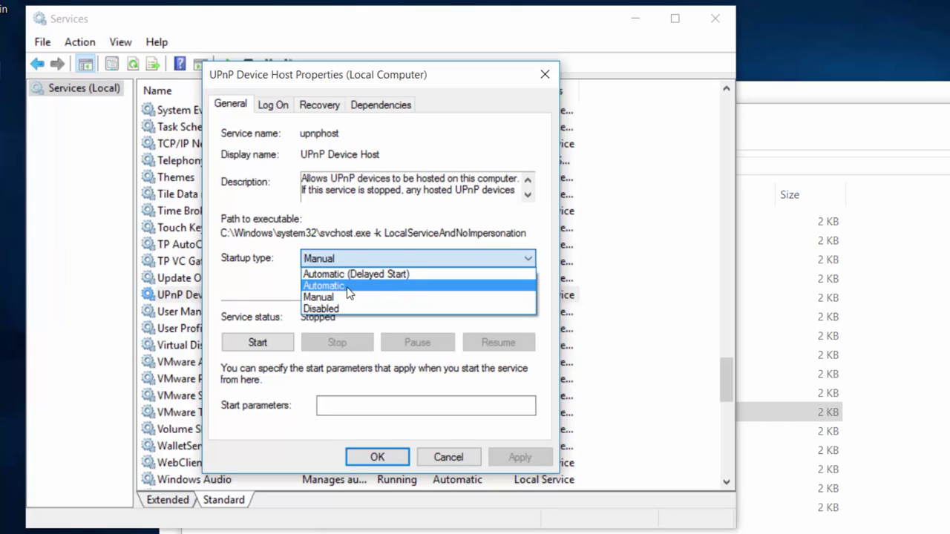
click(347, 287)
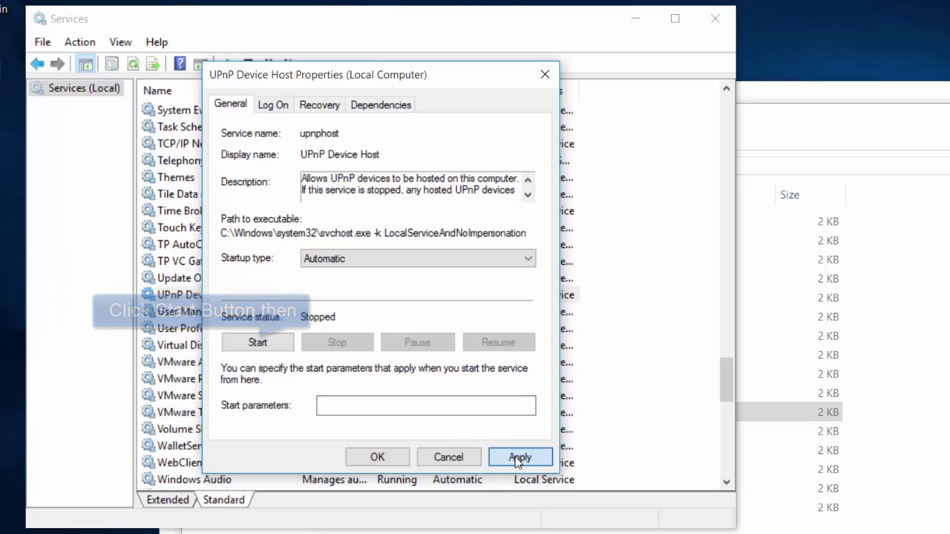
click(517, 459)
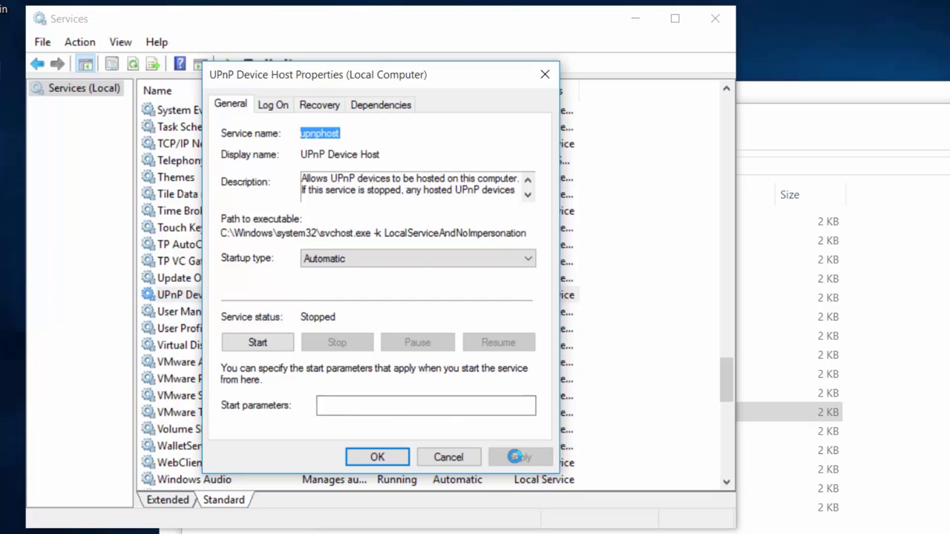
click(378, 457)
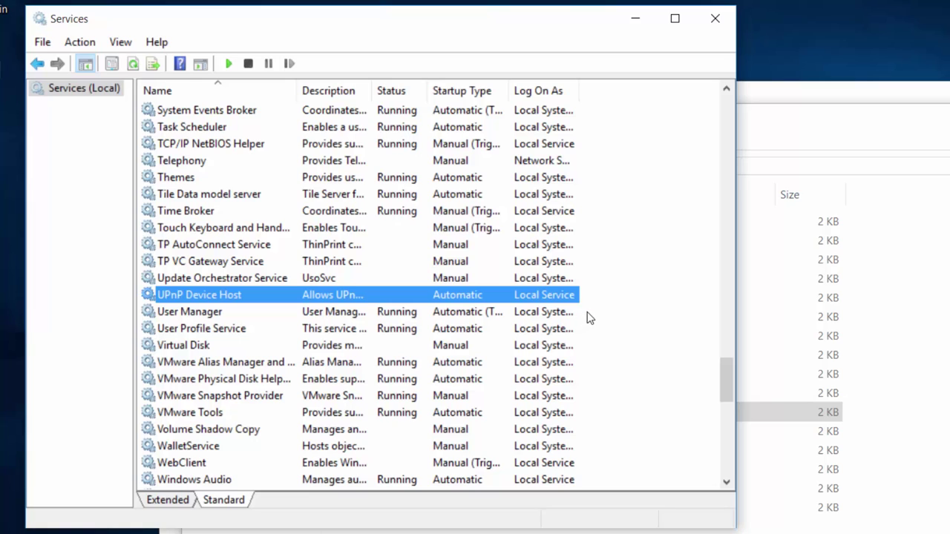
Close the Services, Administrative Tools and Control Panel windows.
click(715, 19)
click(940, 116)
click(829, 98)
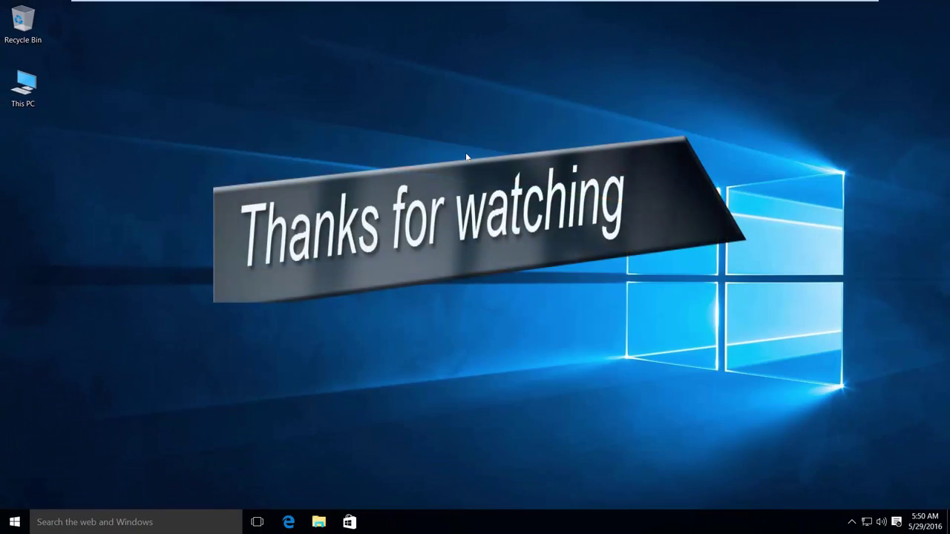